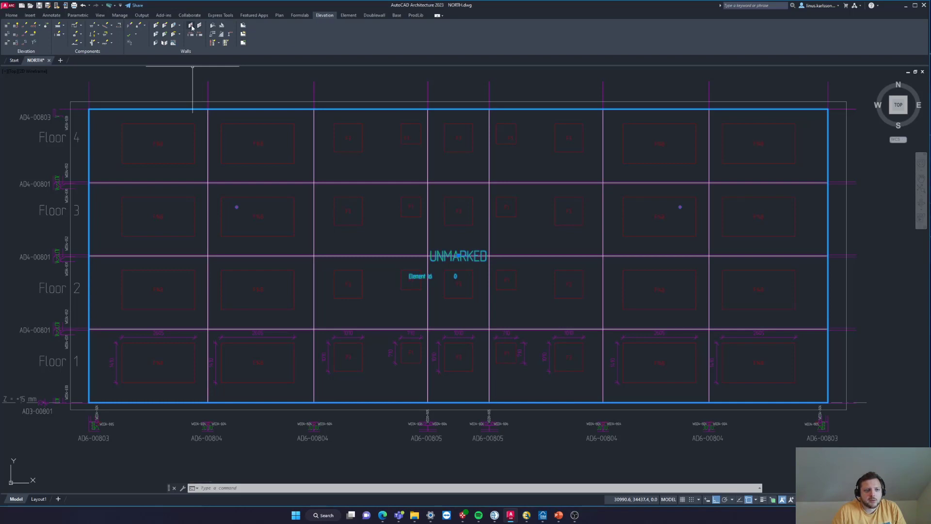
# - Start a vertical split of the elevation wall with a gap of 16 and endcap WD34-804
pyautogui.click(192, 27)
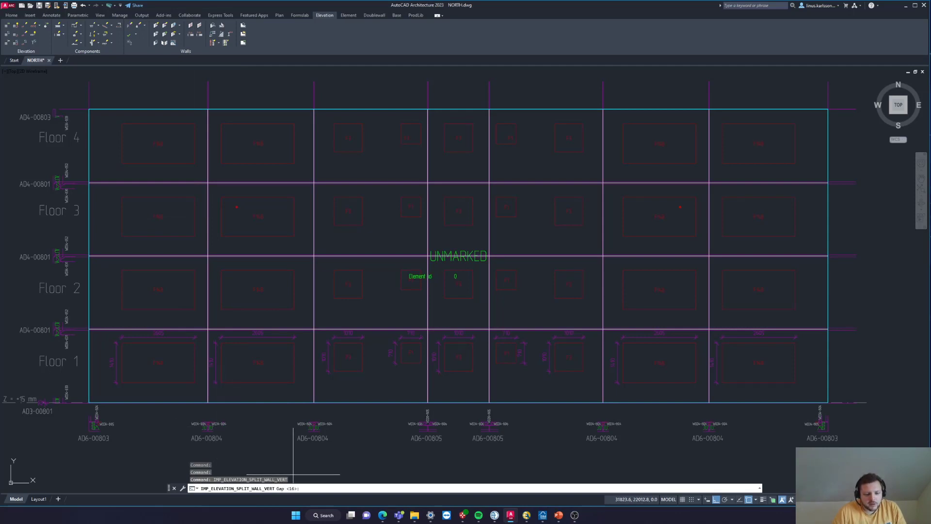
pyautogui.press('Return')
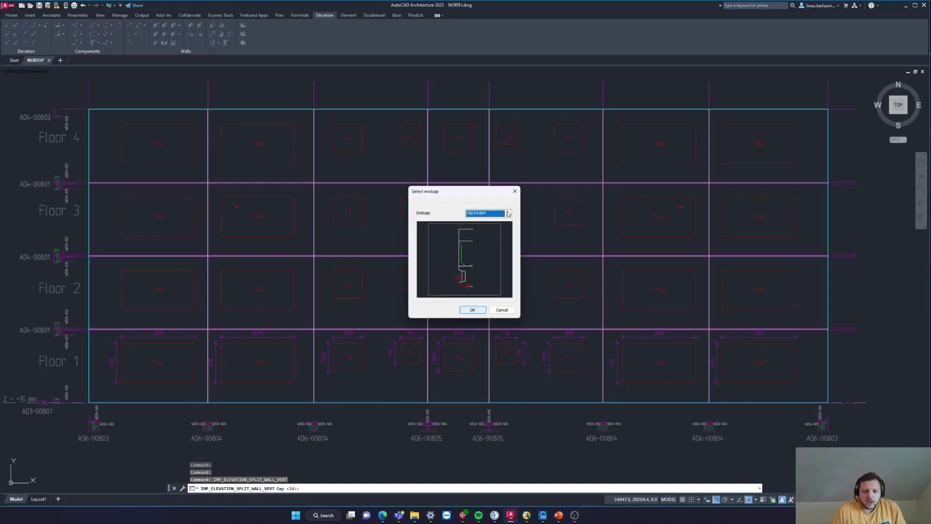
pyautogui.click(508, 214)
pyautogui.click(508, 214)
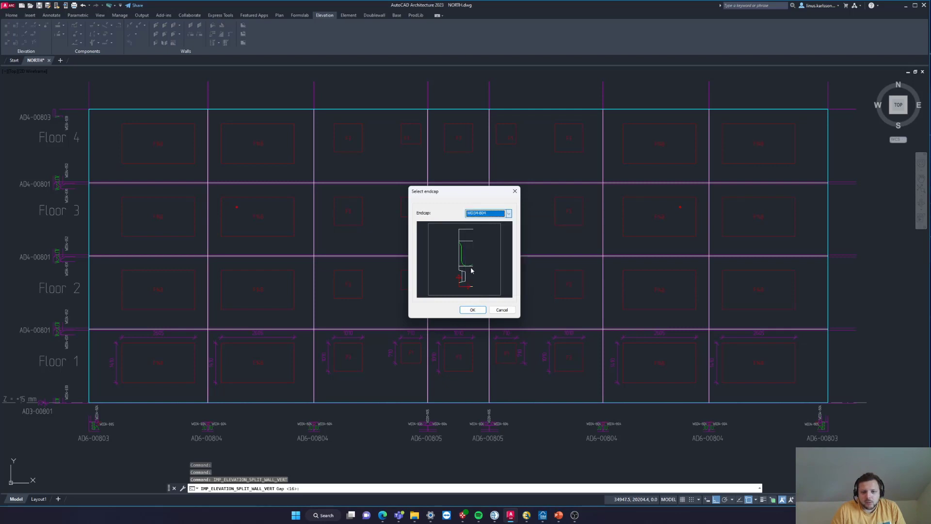
pyautogui.click(471, 310)
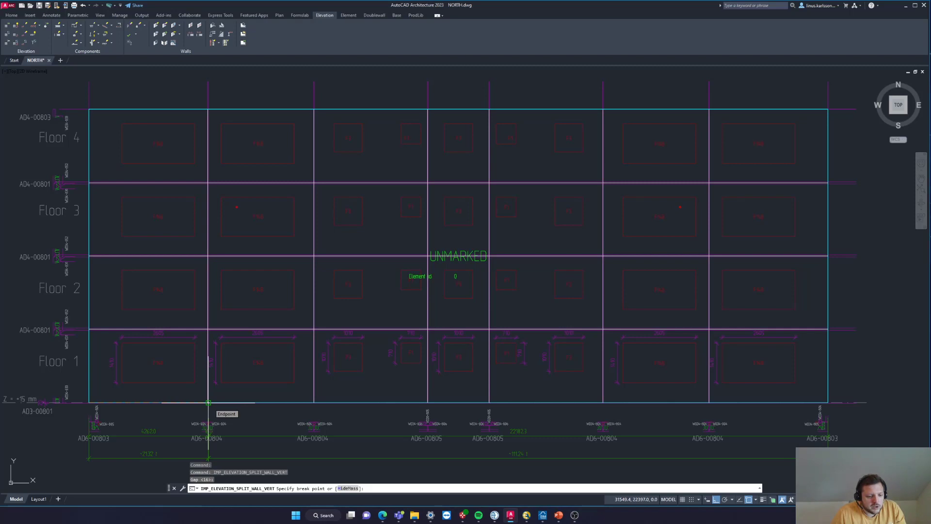
# - Place break points at the base of the first two vertical joint lines, both marked AD6-00804
pyautogui.scroll(2, 208, 402)
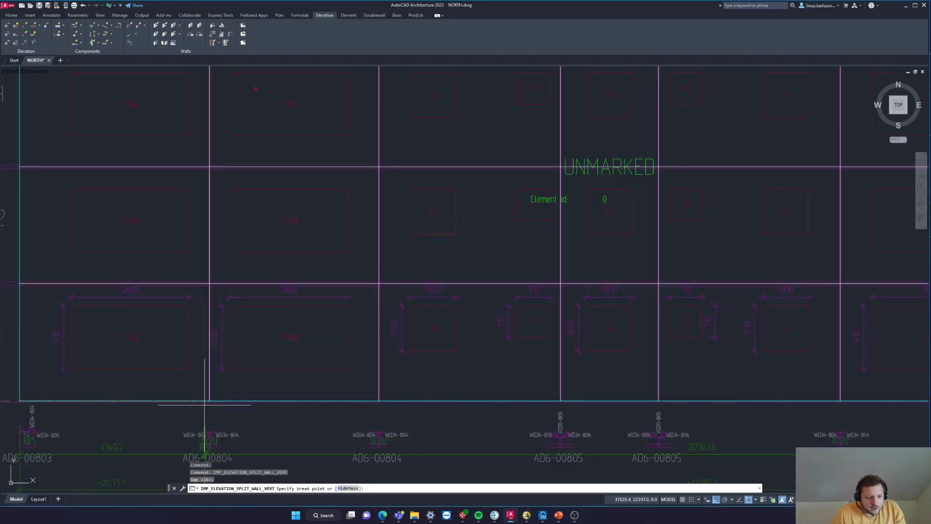
pyautogui.scroll(2, 209, 401)
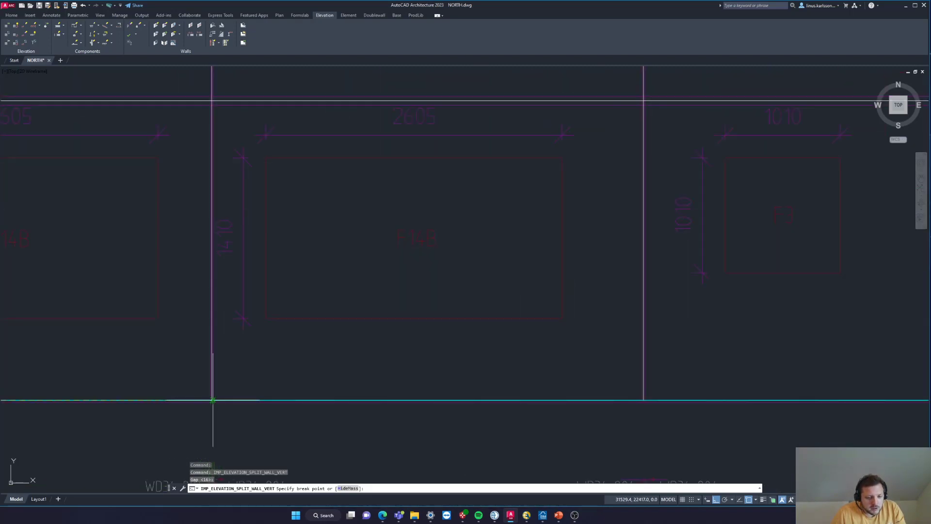
pyautogui.scroll(2, 207, 402)
pyautogui.click(205, 396)
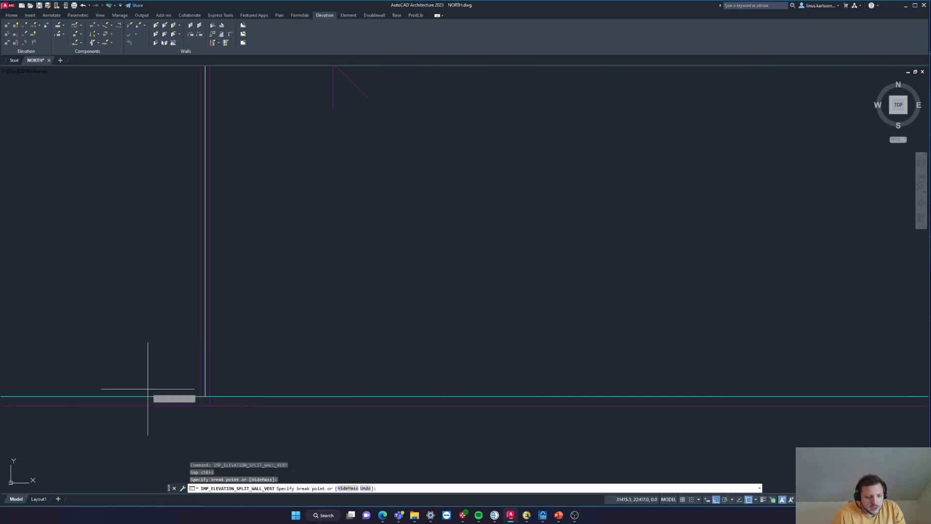
pyautogui.scroll(-3, 146, 388)
pyautogui.scroll(3, 577, 380)
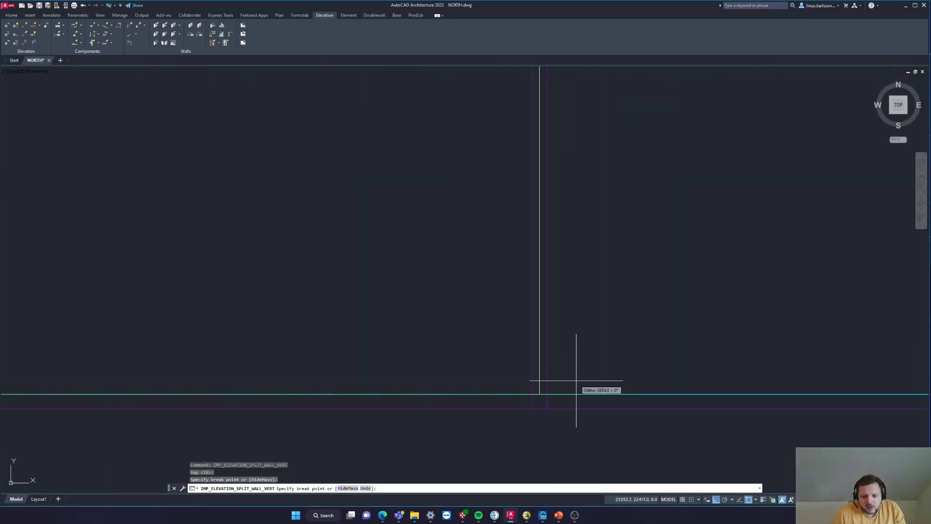
pyautogui.click(539, 394)
# - Place break points at the base of the two central vertical joint lines marked AD6-00805
pyautogui.scroll(-3, 259, 343)
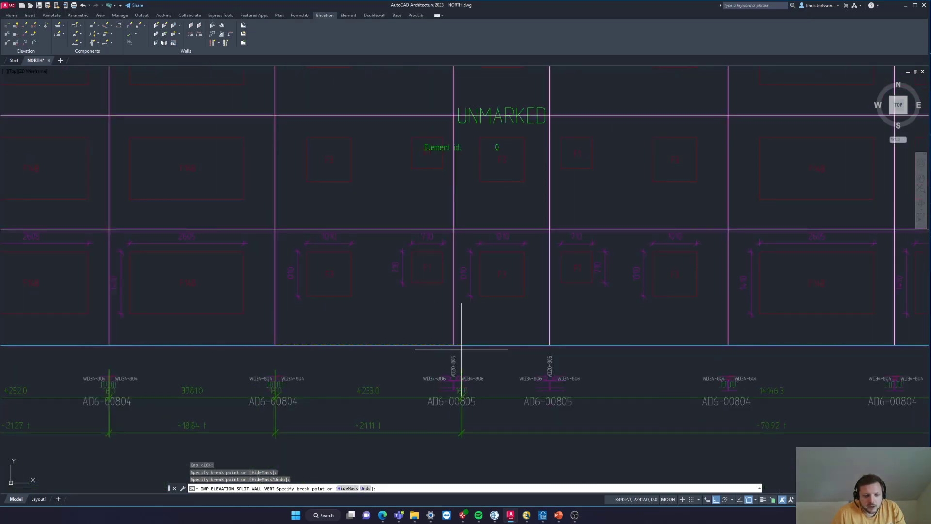
pyautogui.scroll(5, 448, 351)
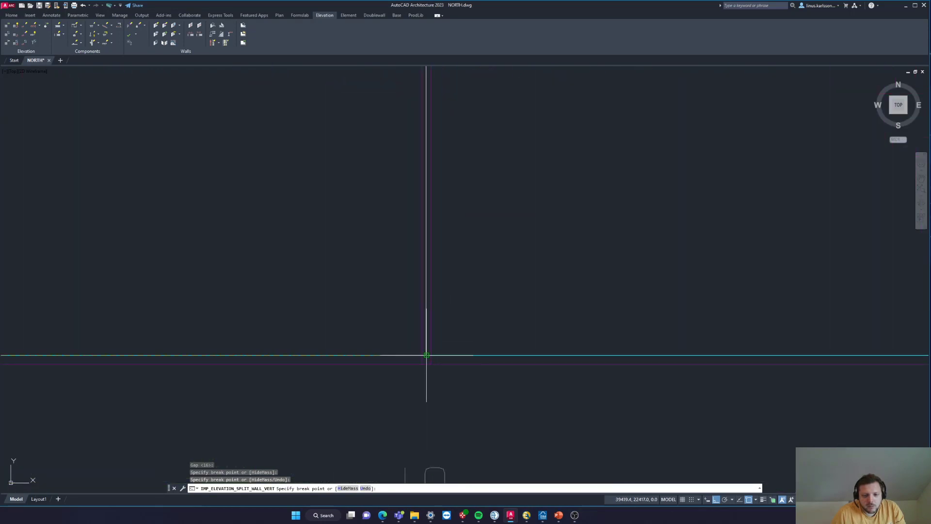
pyautogui.click(429, 355)
pyautogui.scroll(-3, 428, 354)
pyautogui.scroll(3, 688, 337)
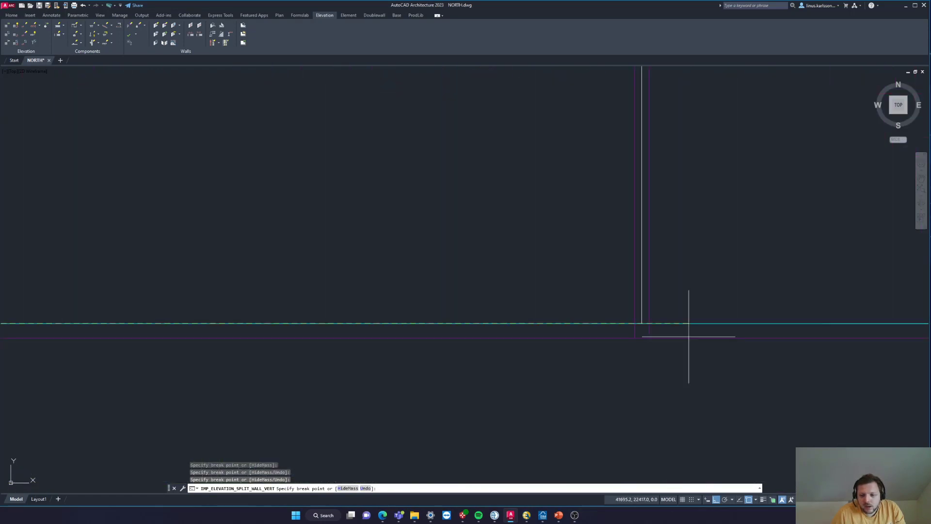
pyautogui.click(642, 323)
# - Place break points at the two remaining AD6-00804 joint lines east of the centre and complete the vertical split
pyautogui.scroll(-3, 291, 291)
pyautogui.scroll(3, 848, 286)
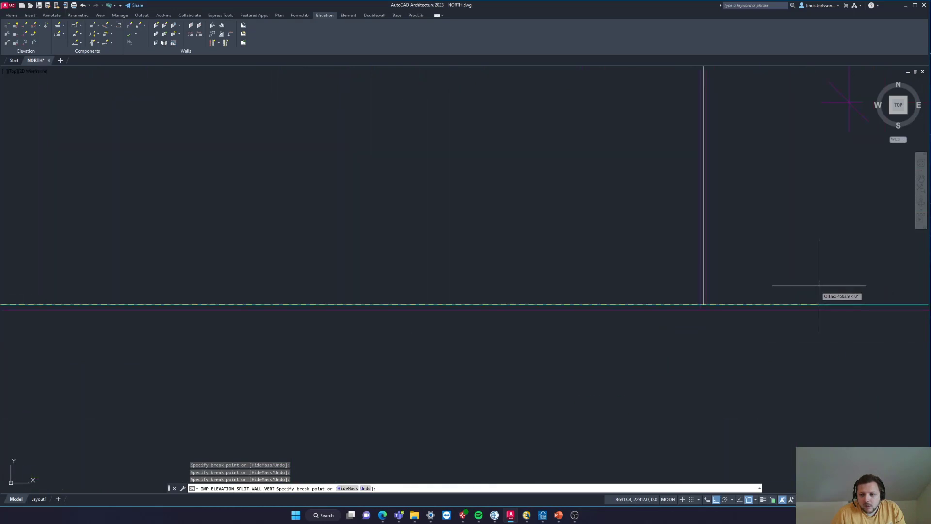
pyautogui.click(703, 304)
pyautogui.scroll(-8, 457, 275)
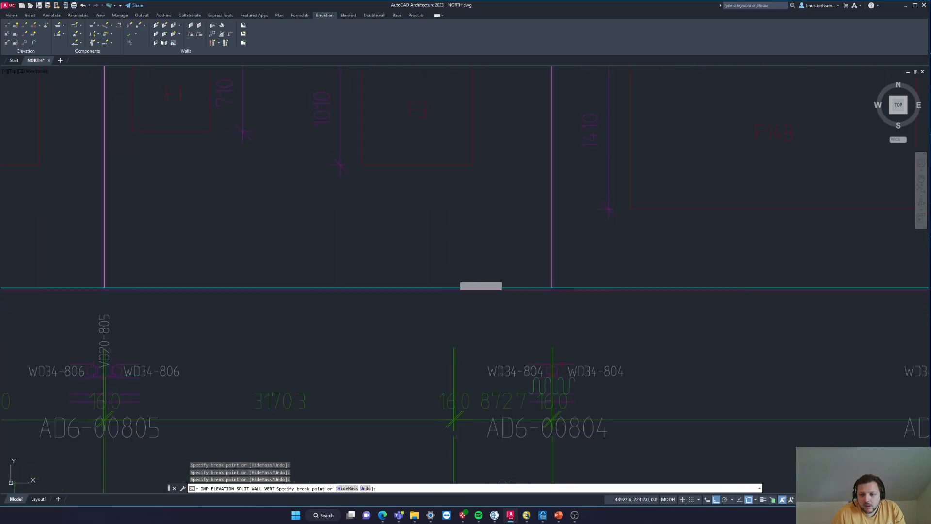
pyautogui.scroll(7, 519, 276)
pyautogui.scroll(2, 578, 286)
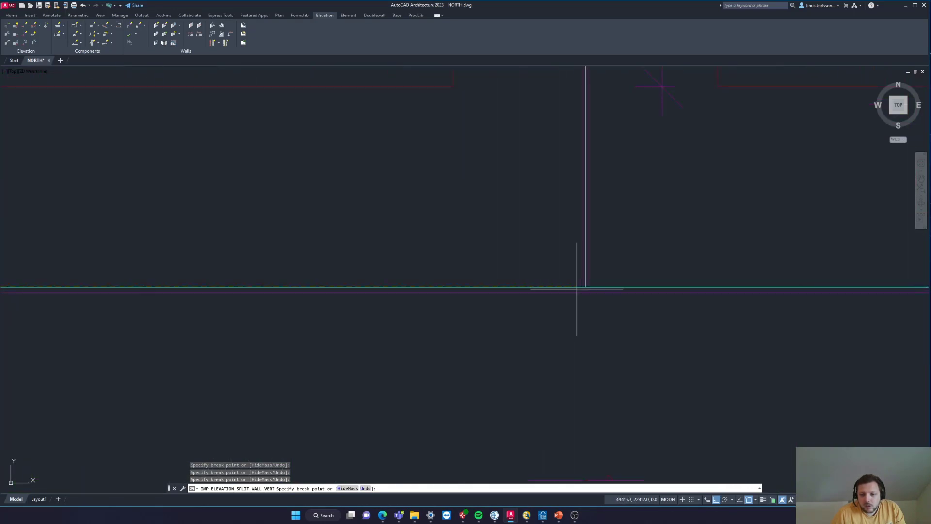
pyautogui.click(582, 287)
pyautogui.scroll(-7, 596, 271)
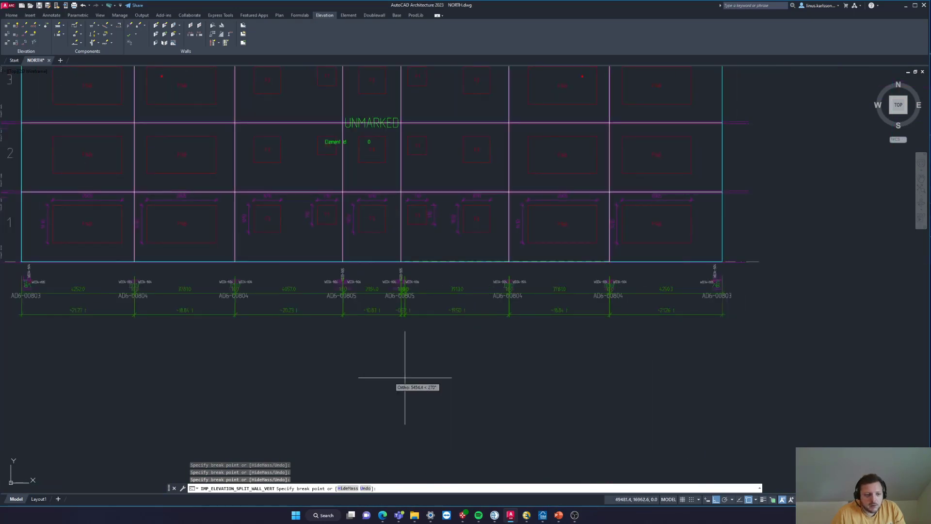
pyautogui.click(337, 379)
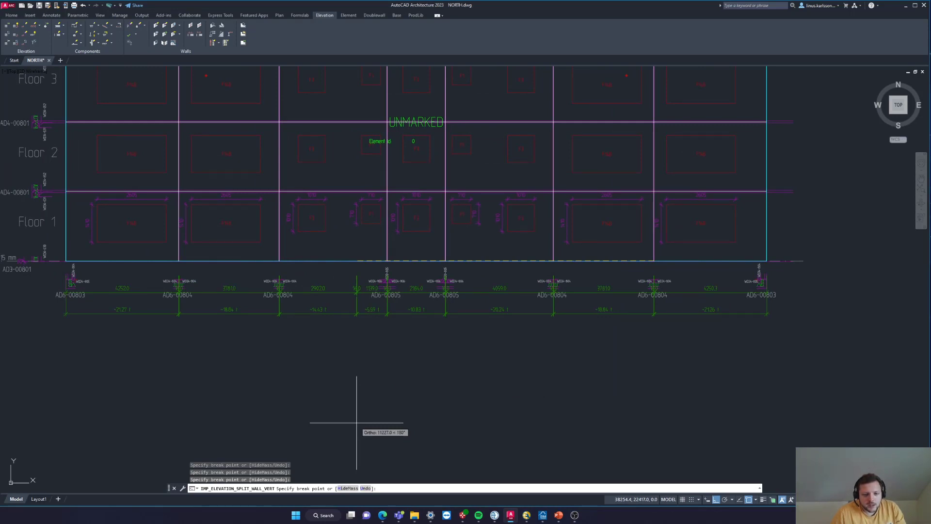
pyautogui.press('Return')
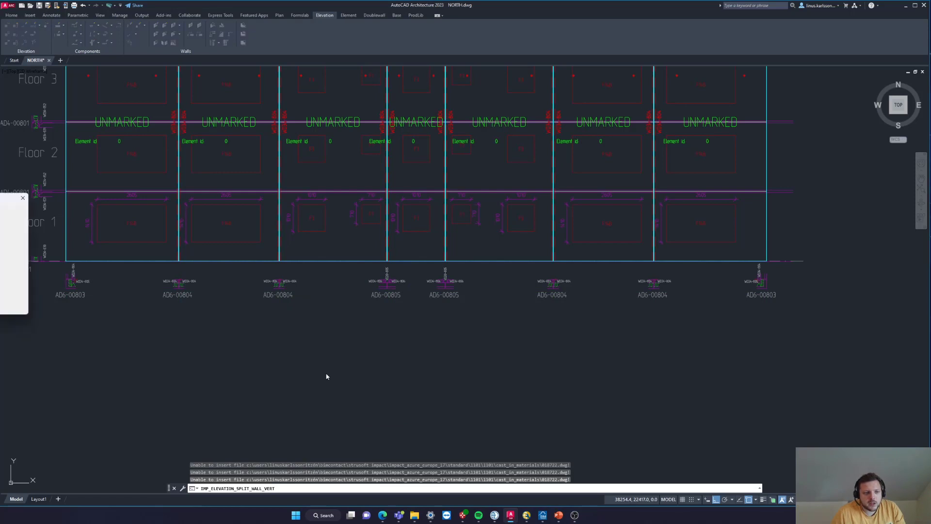
pyautogui.click(22, 198)
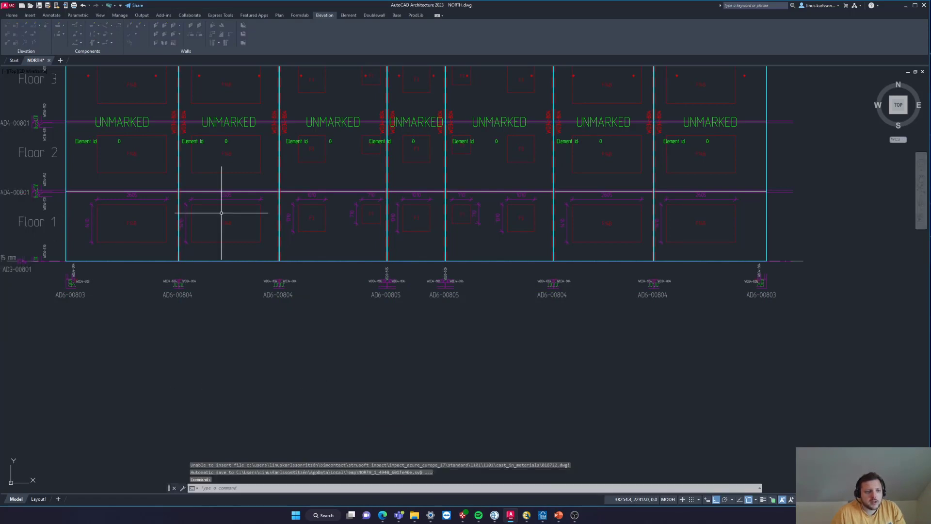
# - Start a horizontal wall split and select all seven full-height wall elements of the elevation
pyautogui.scroll(-3, 291, 329)
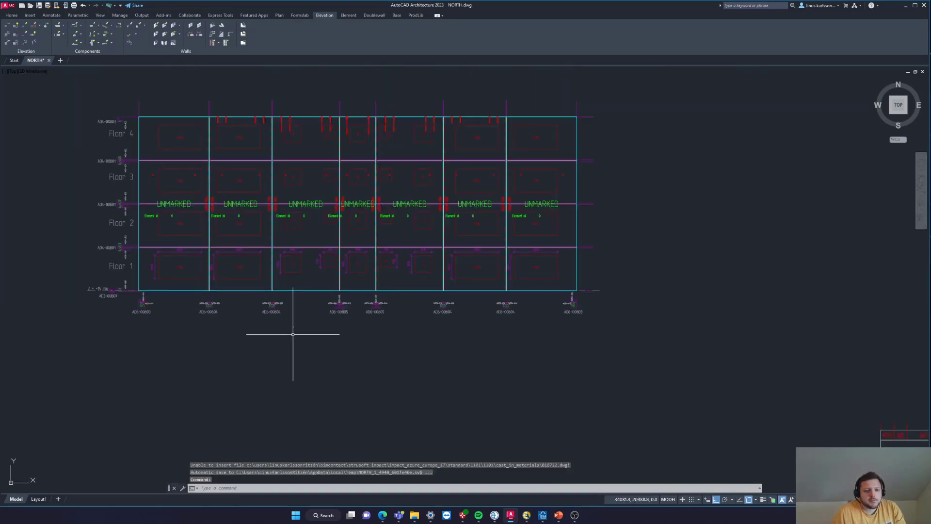
pyautogui.scroll(5, 201, 209)
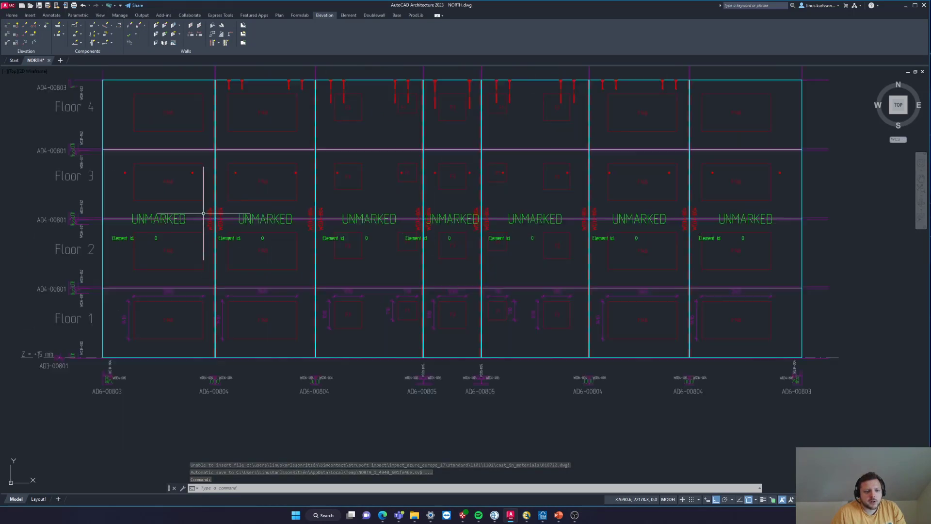
pyautogui.scroll(-4, 223, 208)
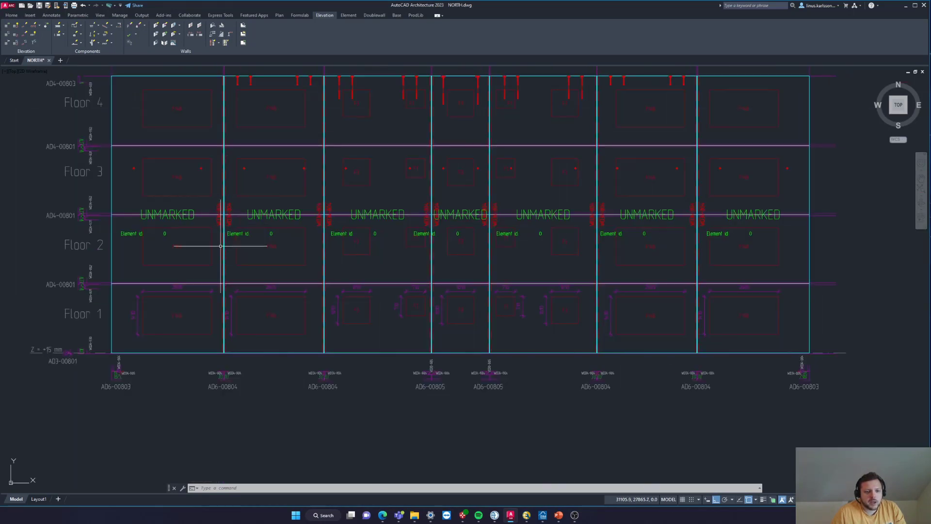
pyautogui.click(200, 27)
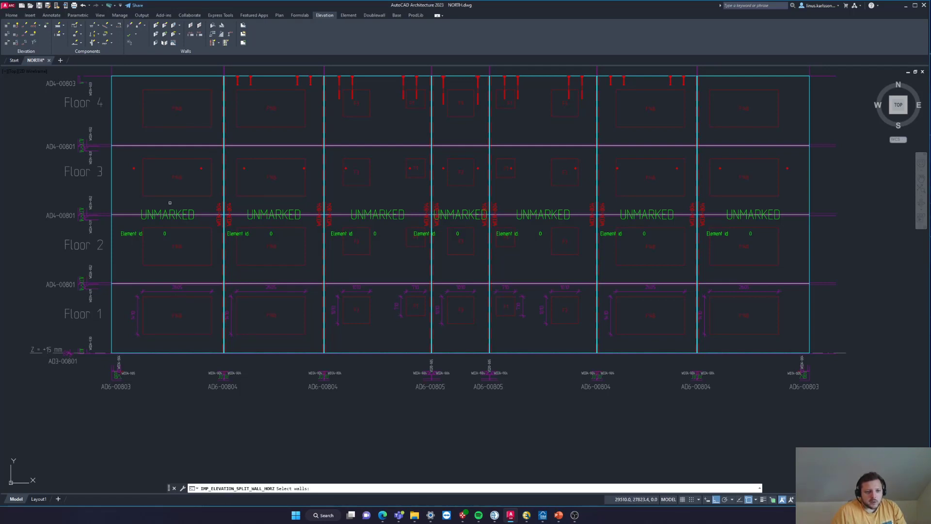
pyautogui.click(172, 212)
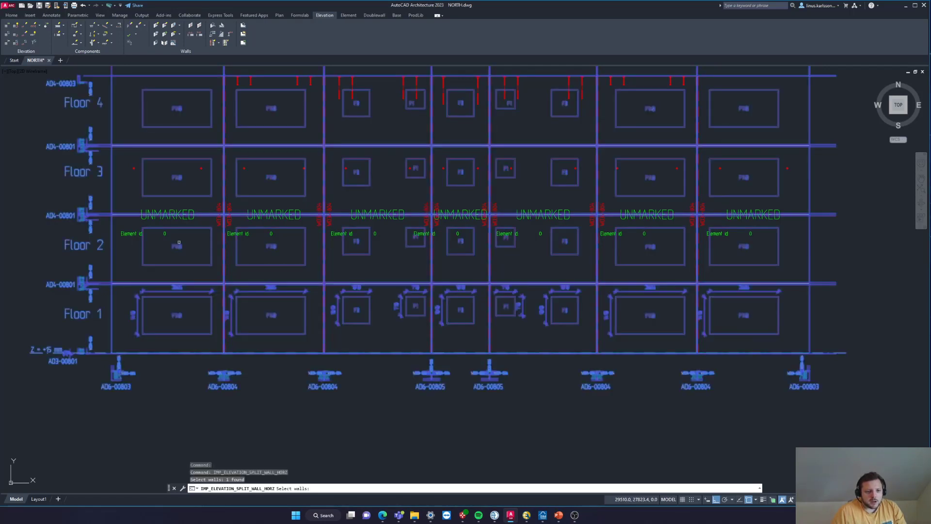
pyautogui.keyDown('shift'); pyautogui.click(130, 216); pyautogui.keyUp('shift')
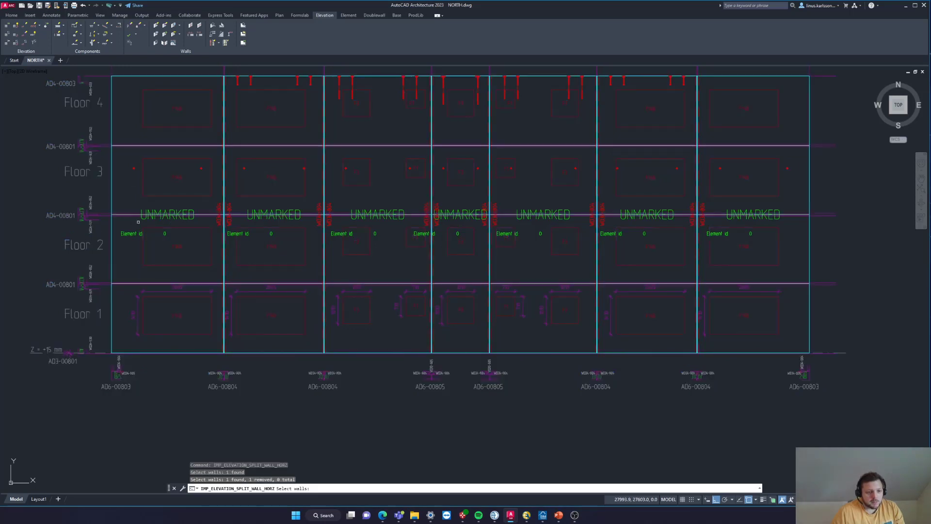
pyautogui.click(160, 218)
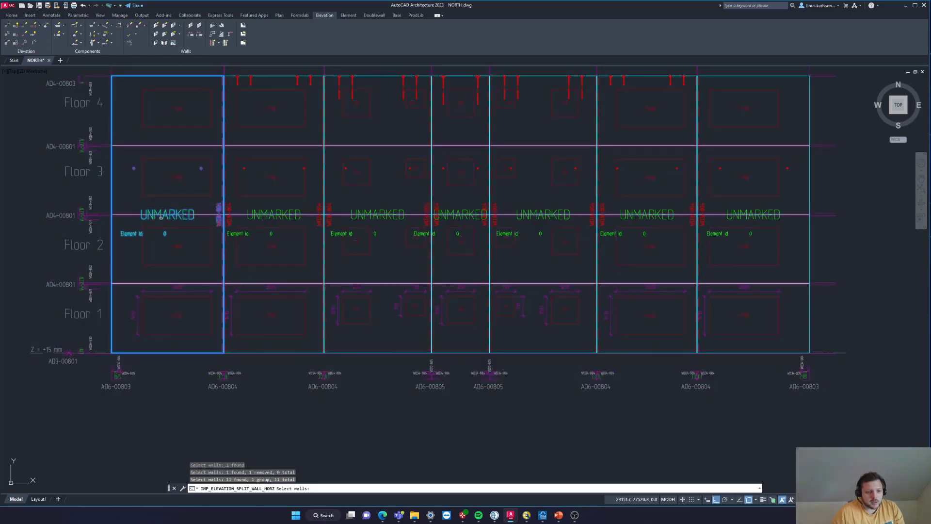
pyautogui.click(270, 219)
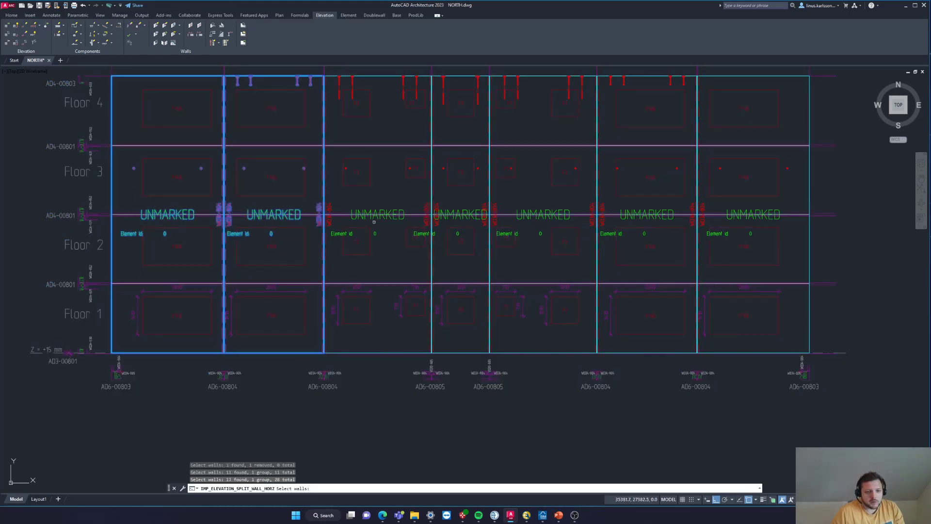
pyautogui.click(398, 217)
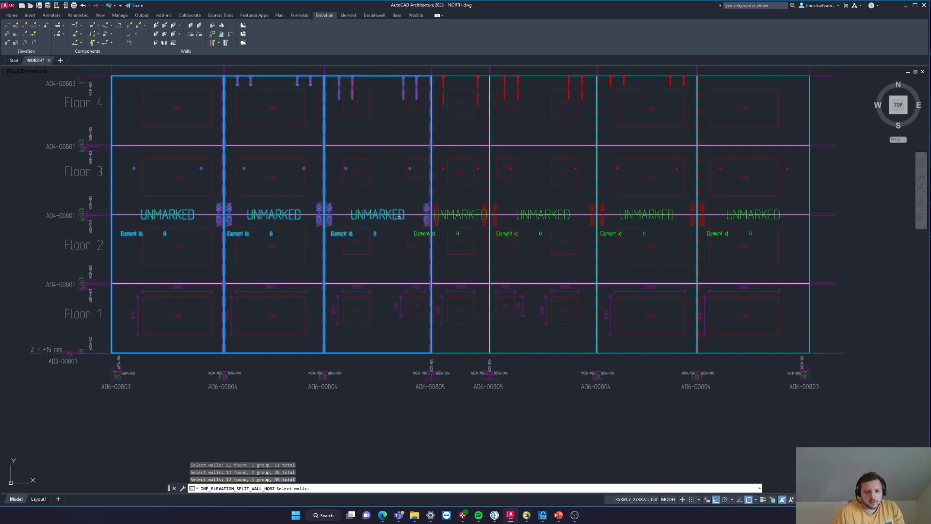
pyautogui.click(462, 220)
pyautogui.click(537, 218)
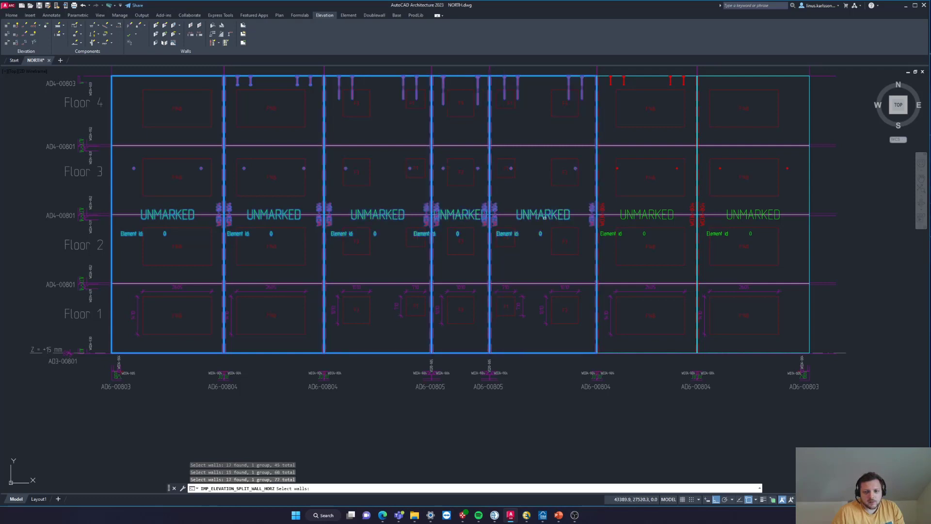
pyautogui.click(641, 218)
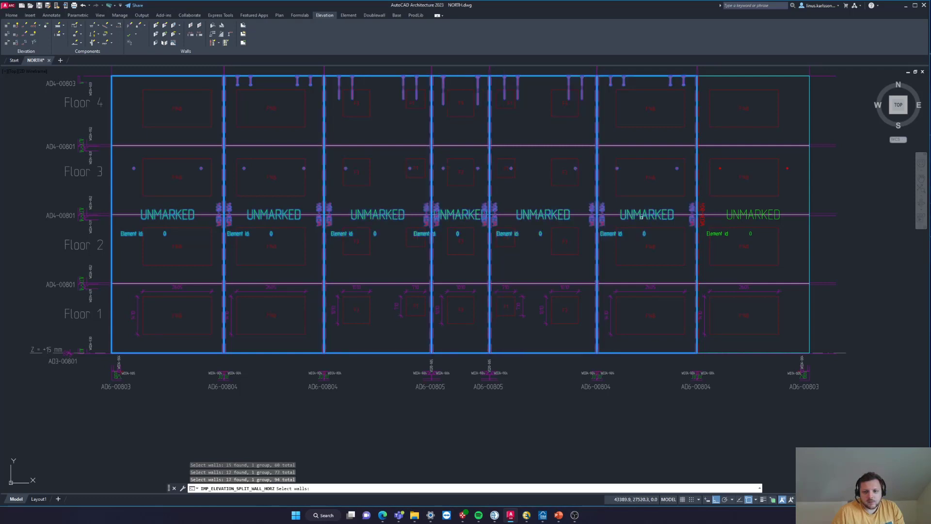
pyautogui.click(741, 219)
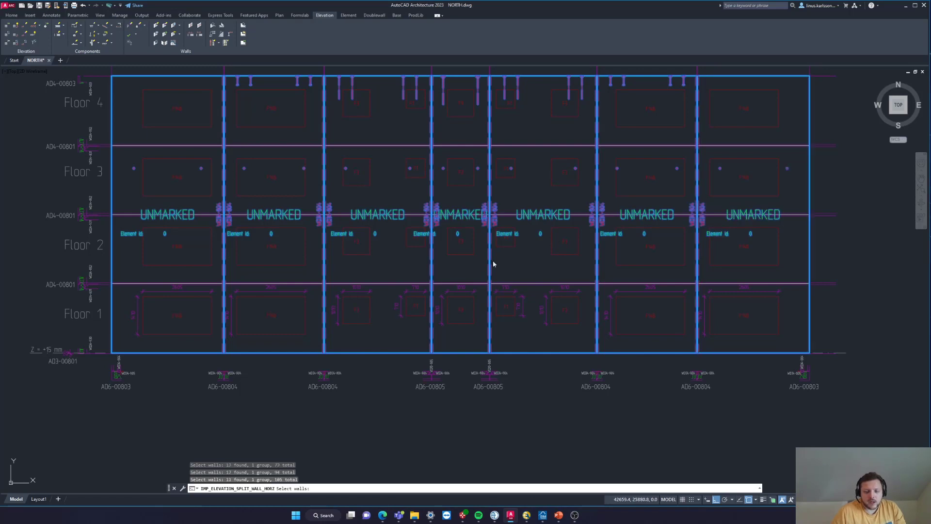
pyautogui.press('Return')
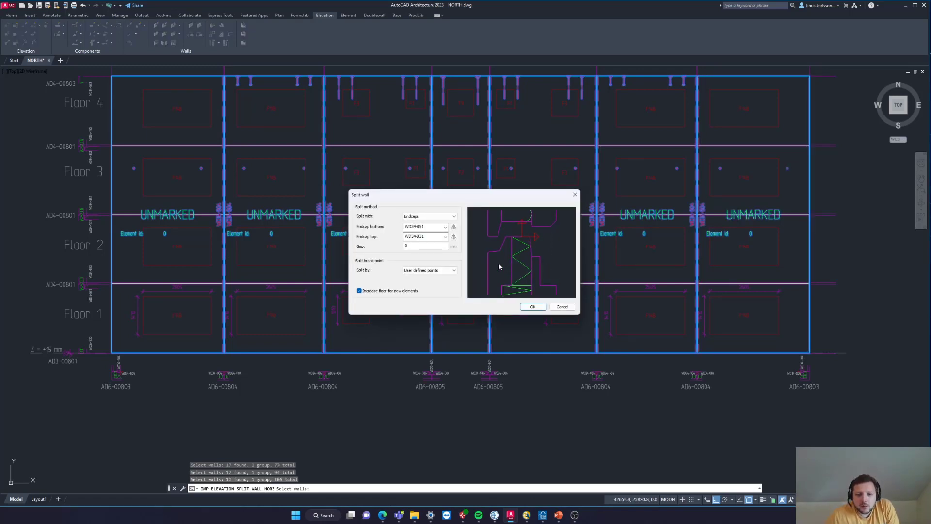
# - Set the horizontal split's gap to -60 mm, keep splitting by user defined points, and accept the split settings
pyautogui.moveTo(460, 200); pyautogui.dragTo(395, 201)
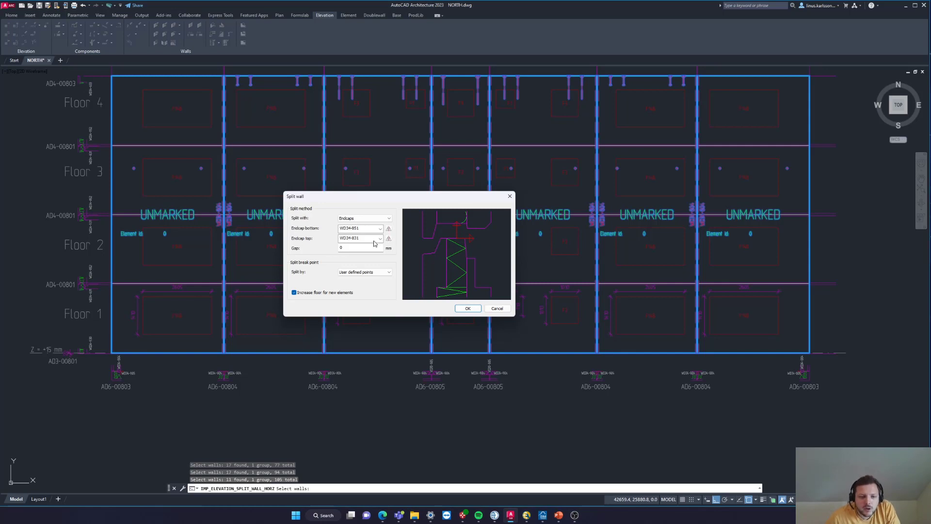
pyautogui.moveTo(373, 248); pyautogui.dragTo(329, 253)
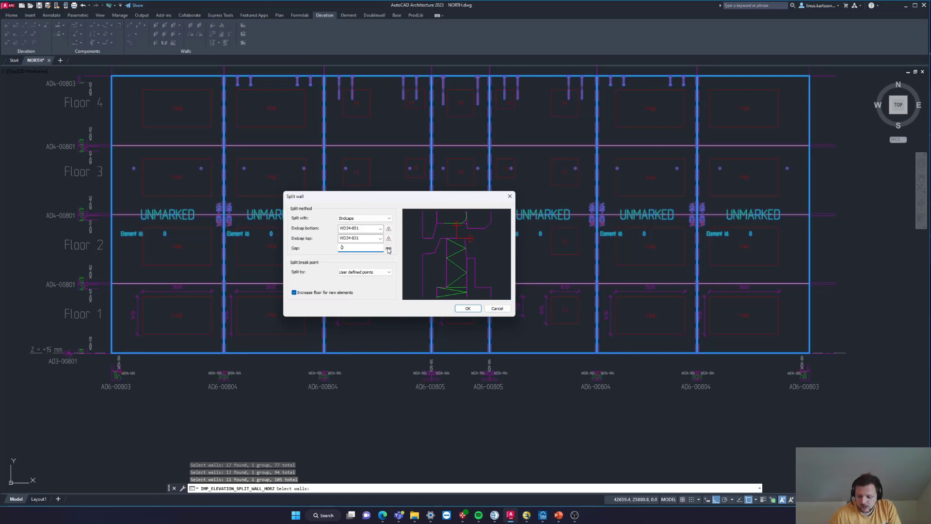
pyautogui.write('60')
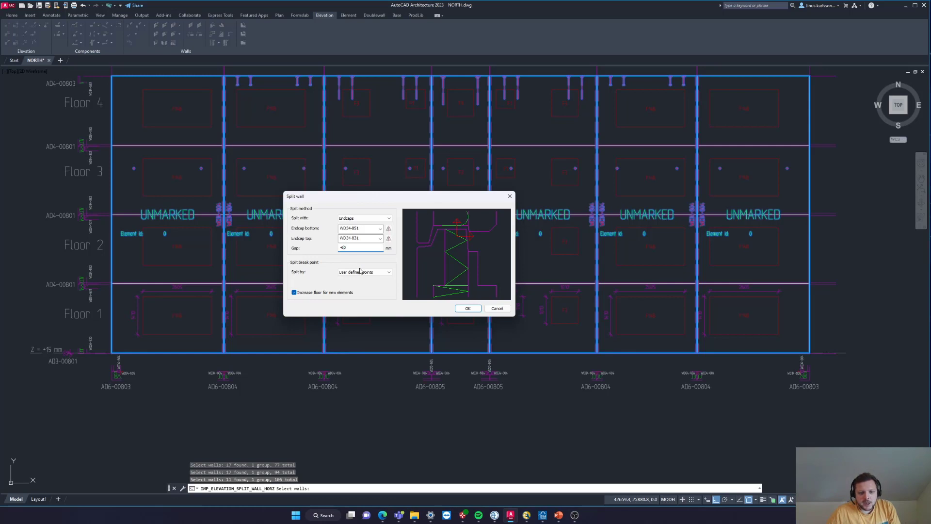
pyautogui.click(387, 273)
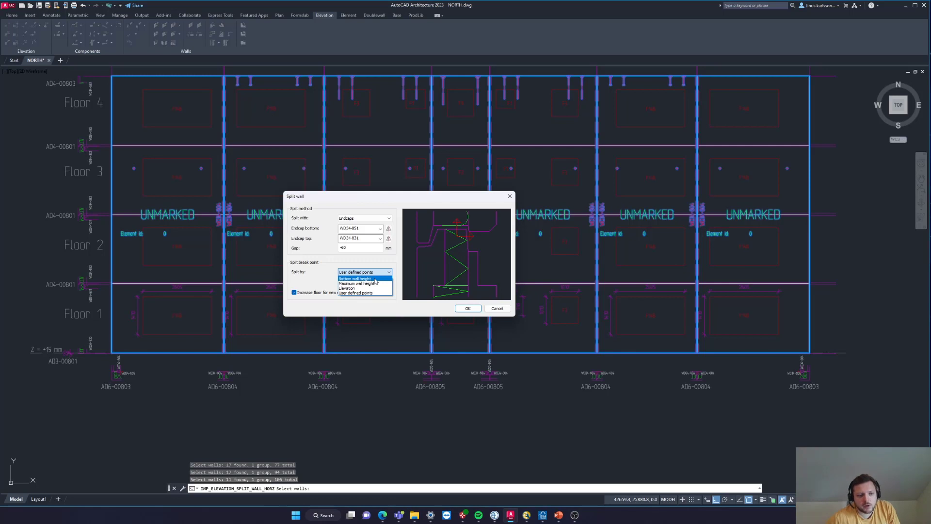
pyautogui.click(351, 293)
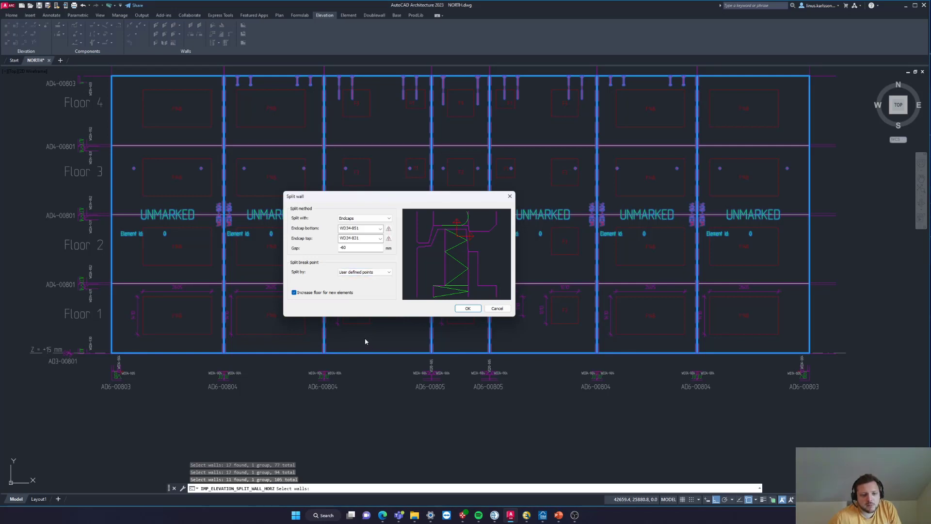
pyautogui.click(467, 308)
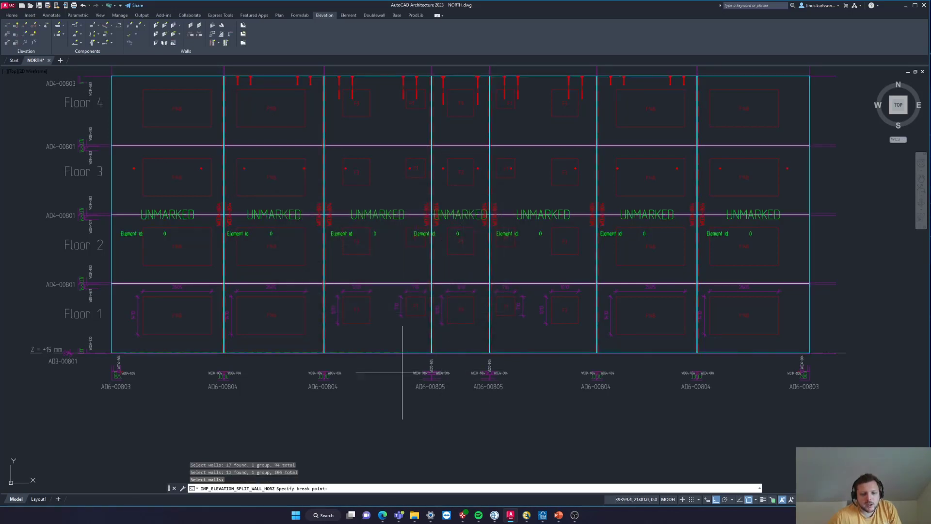
# - Place break points where the three AD4-00801 floor joint lines meet the wall's west edge and complete the horizontal split
pyautogui.scroll(5, 139, 286)
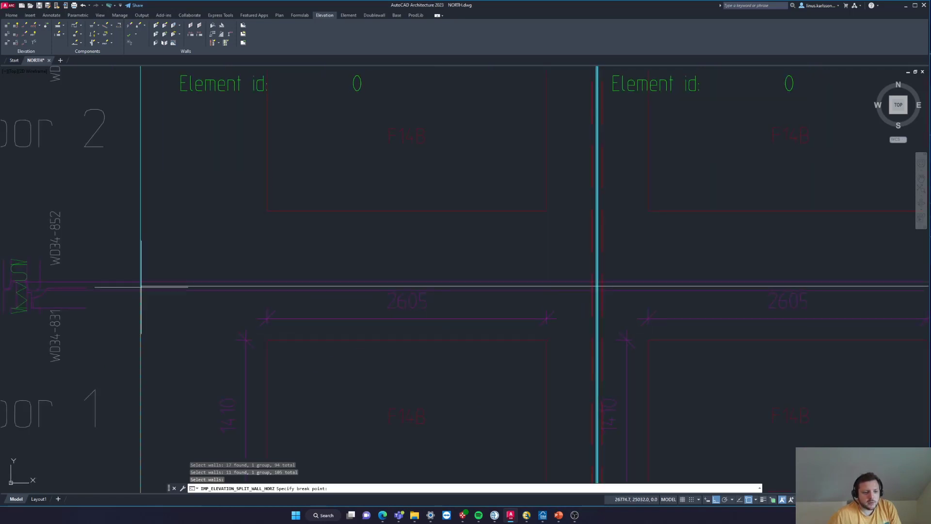
pyautogui.scroll(-5, 141, 287)
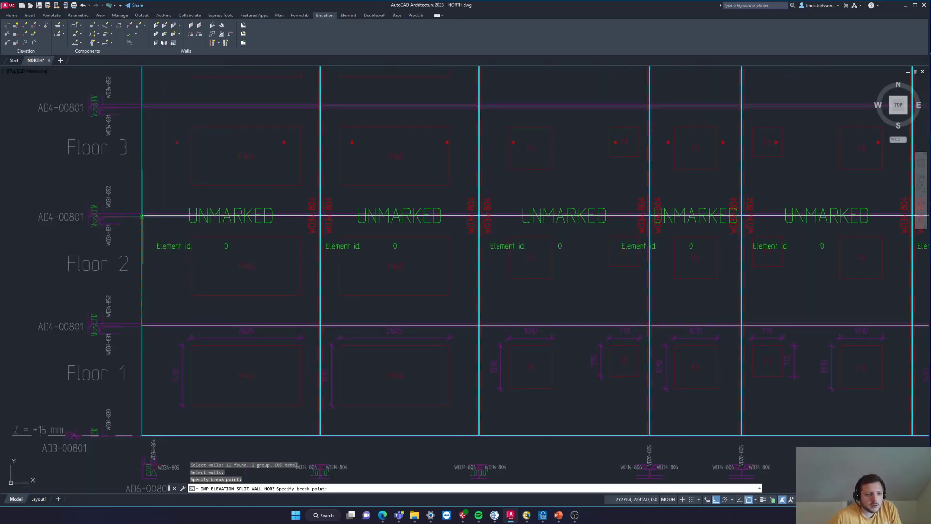
pyautogui.scroll(6, 141, 217)
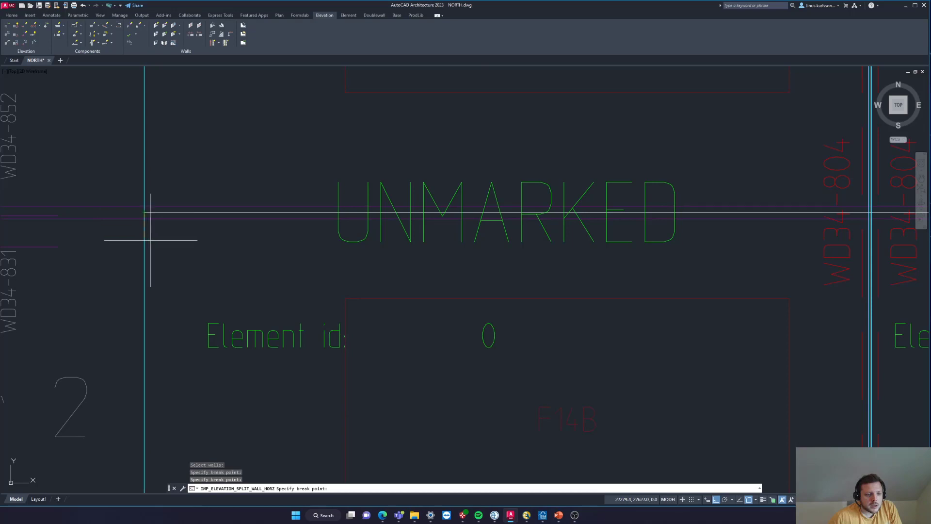
pyautogui.scroll(-6, 150, 239)
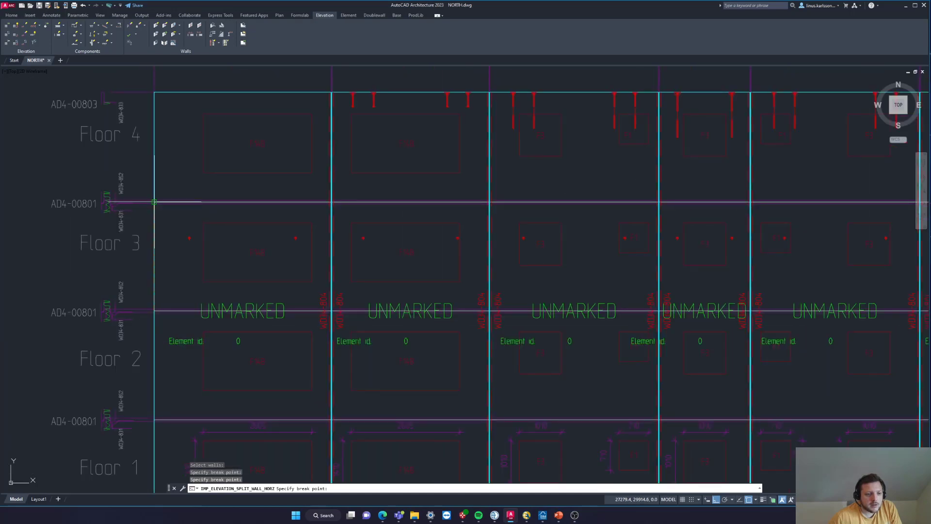
pyautogui.click(154, 202)
pyautogui.scroll(-4, 154, 202)
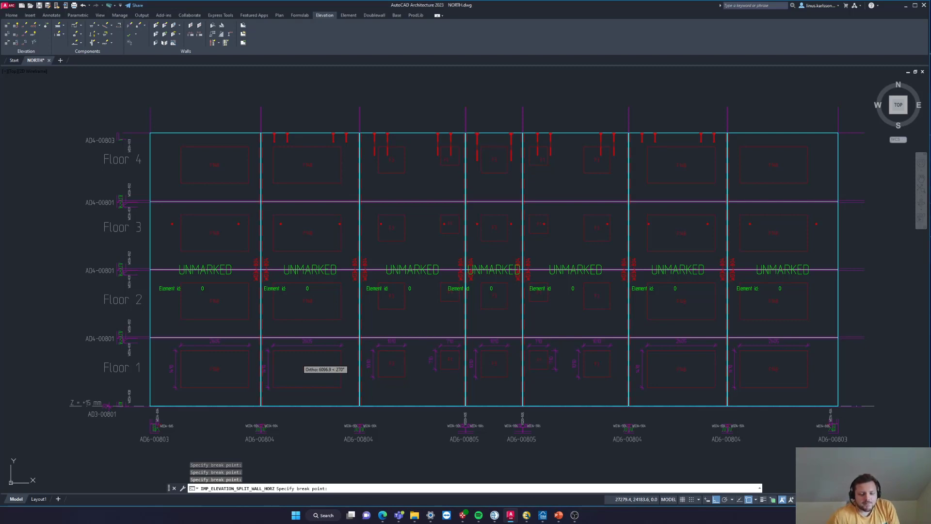
pyautogui.press('Return')
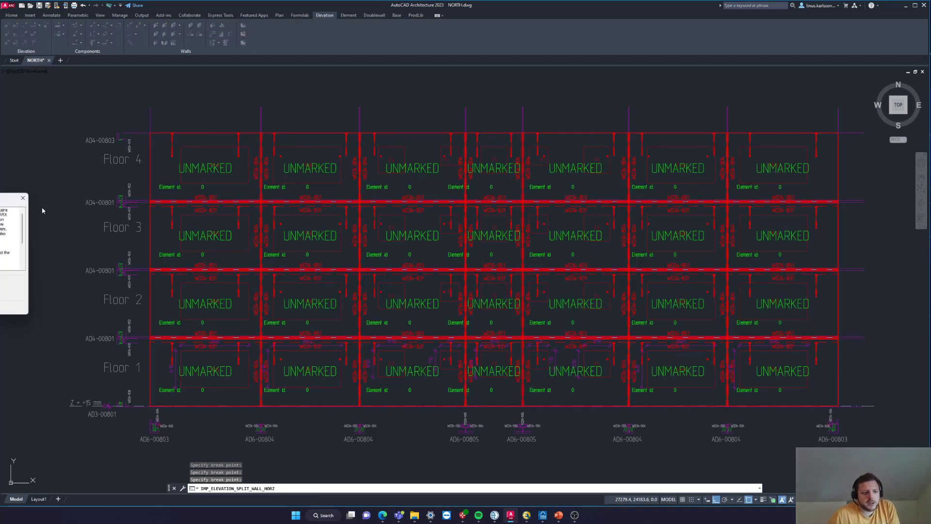
pyautogui.click(22, 198)
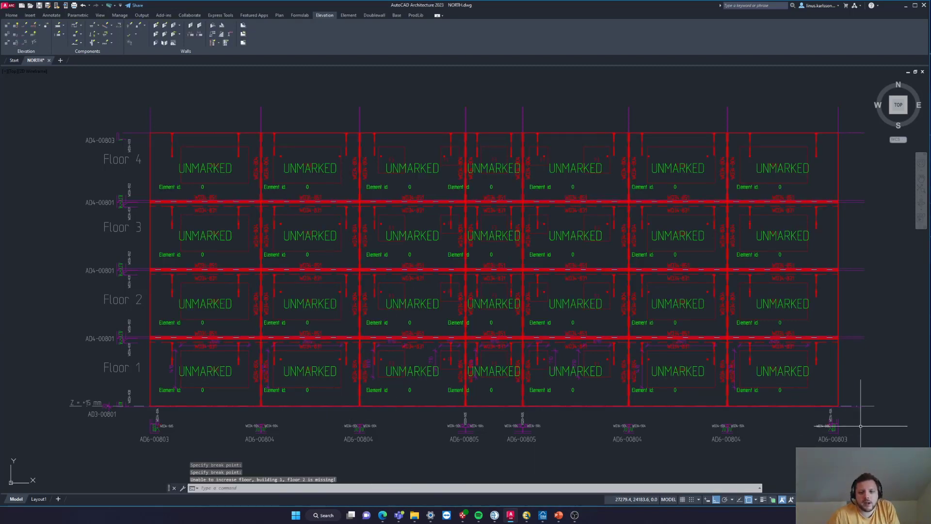